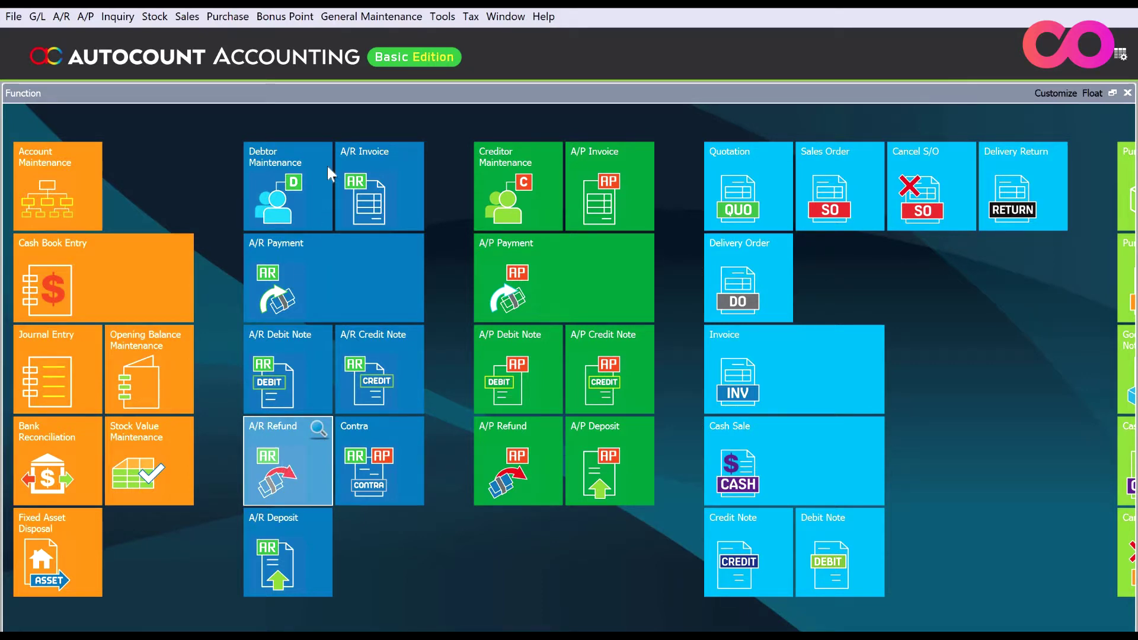
- Open the Warehouse user's record for editing in User Maintenance
click(351, 22)
click(350, 58)
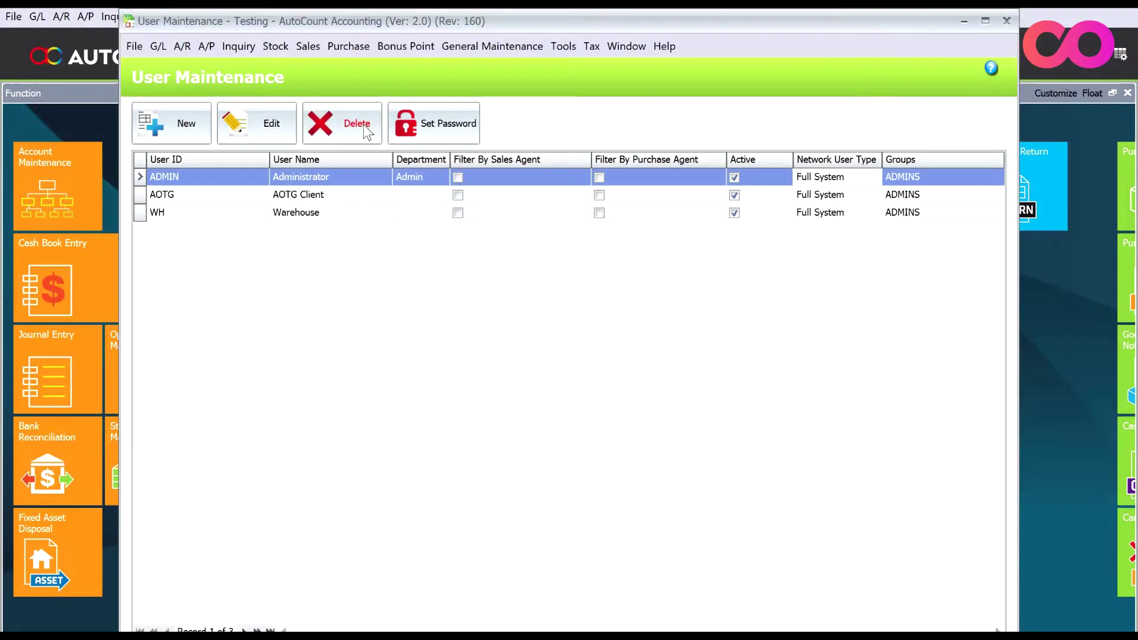
click(301, 213)
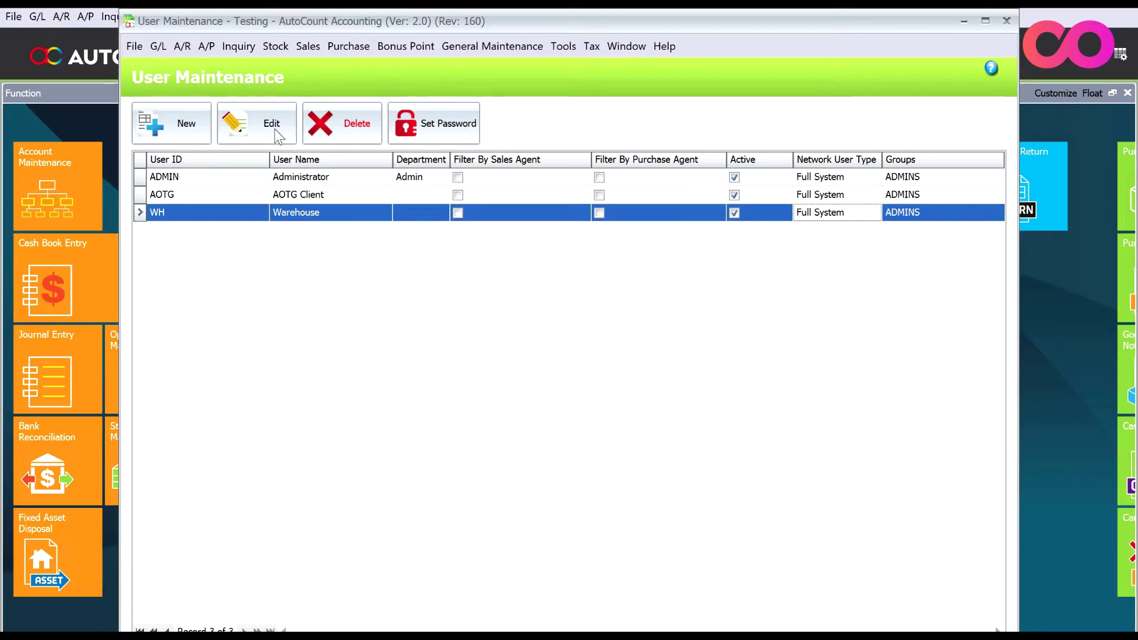
click(258, 115)
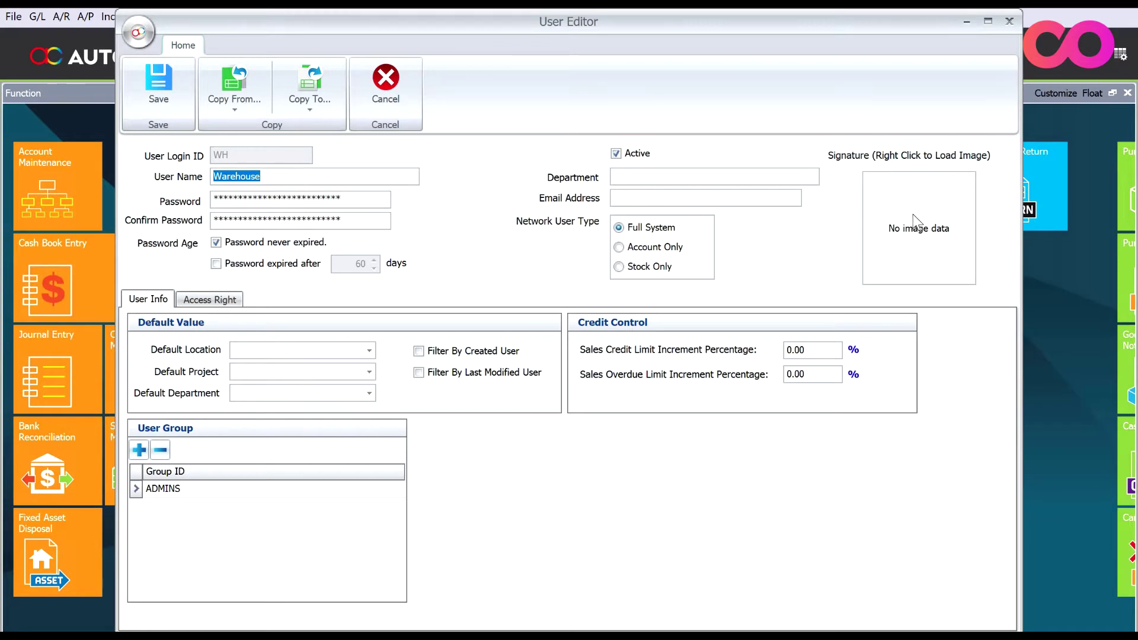
- Load the Signature PNG from the Desktop as the Warehouse user's signature, save the user and close User Maintenance
right_click(914, 216)
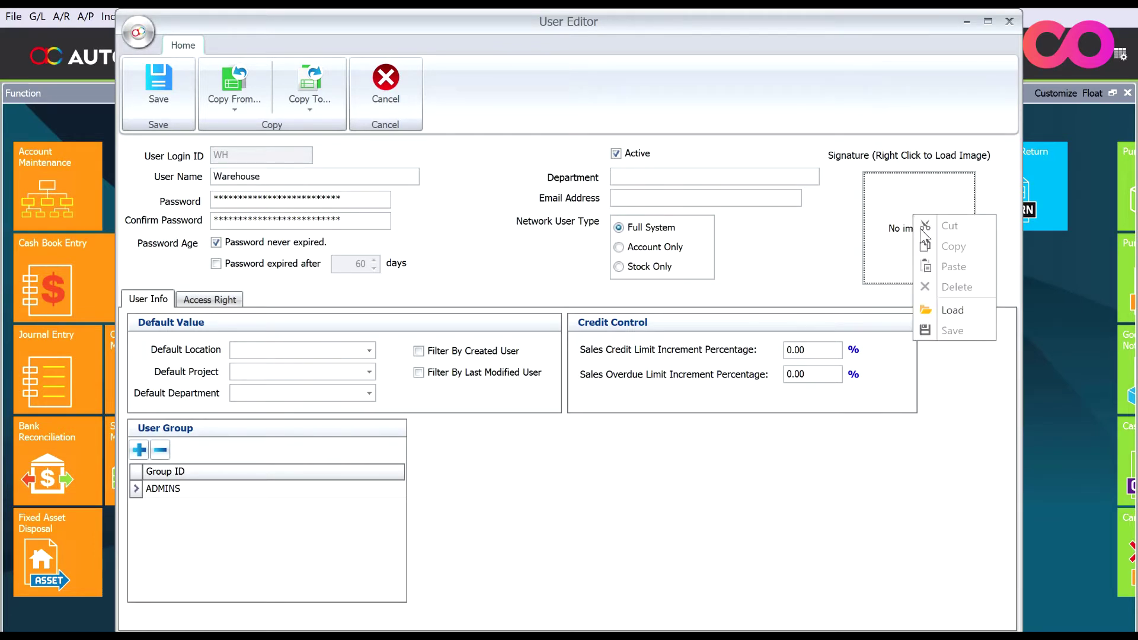
click(955, 312)
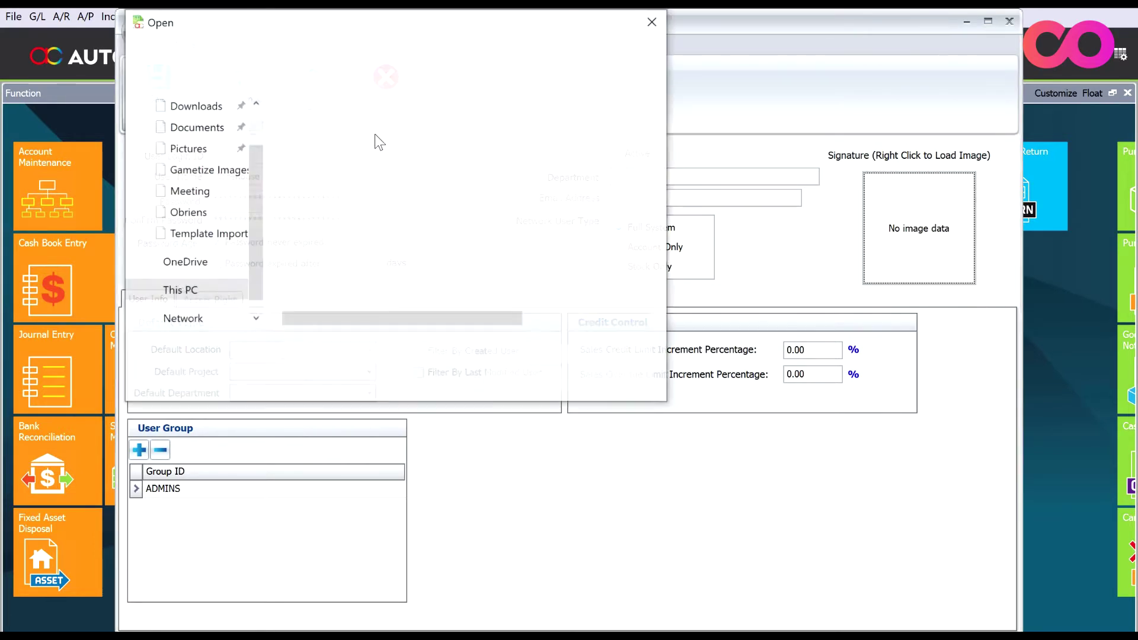
click(304, 132)
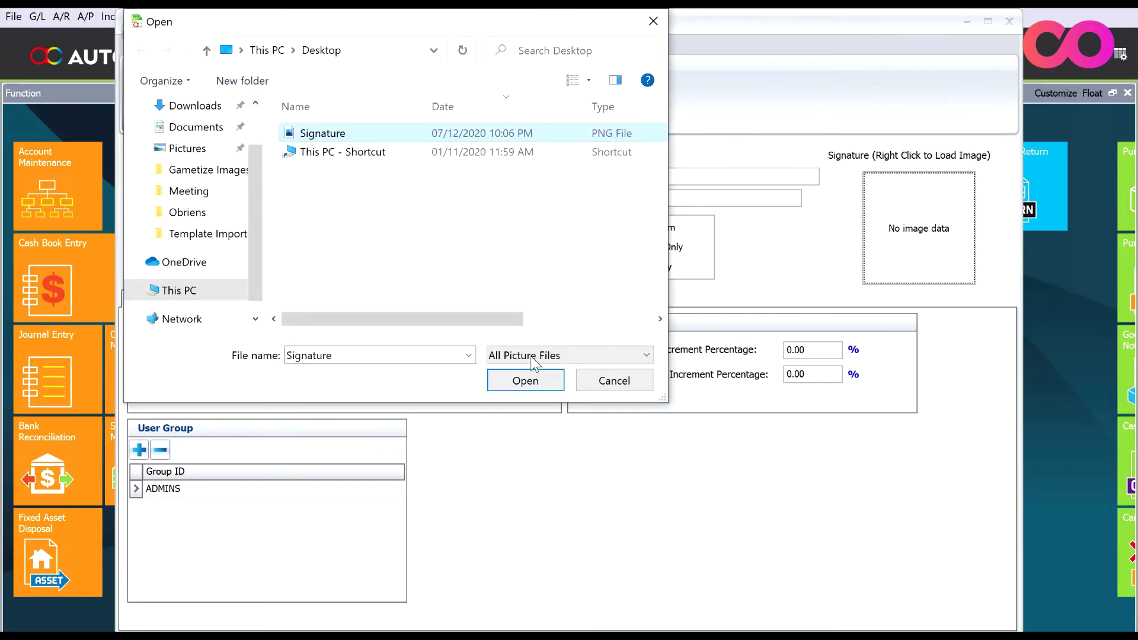
click(528, 380)
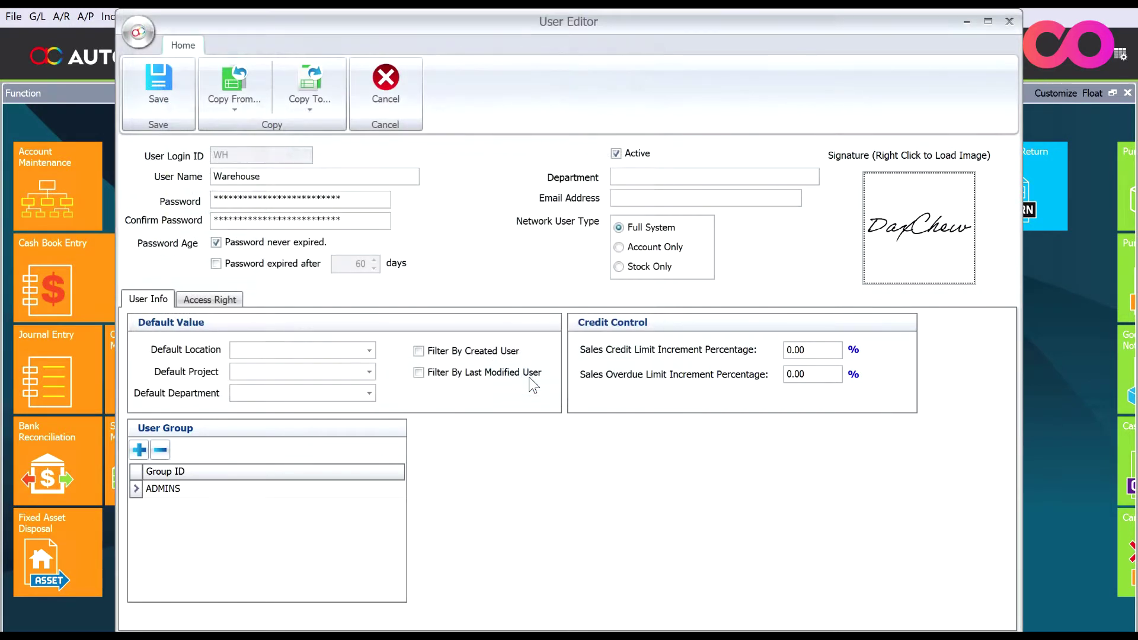
click(160, 86)
click(1006, 21)
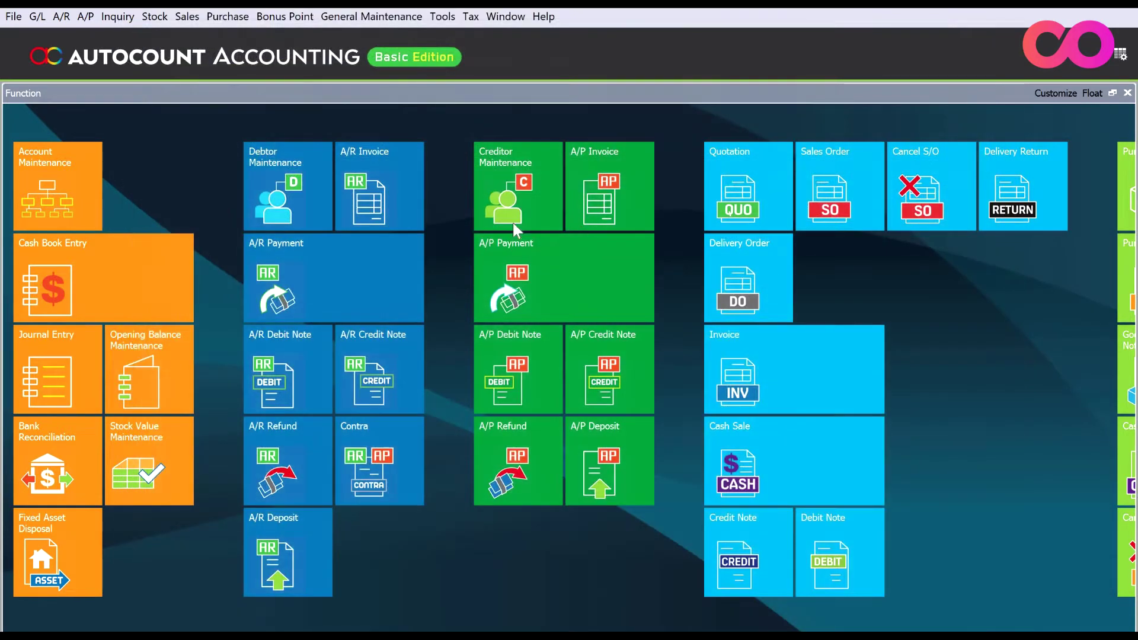
- Log in again to the Testing account book with user ID WH and enter the account password
click(13, 16)
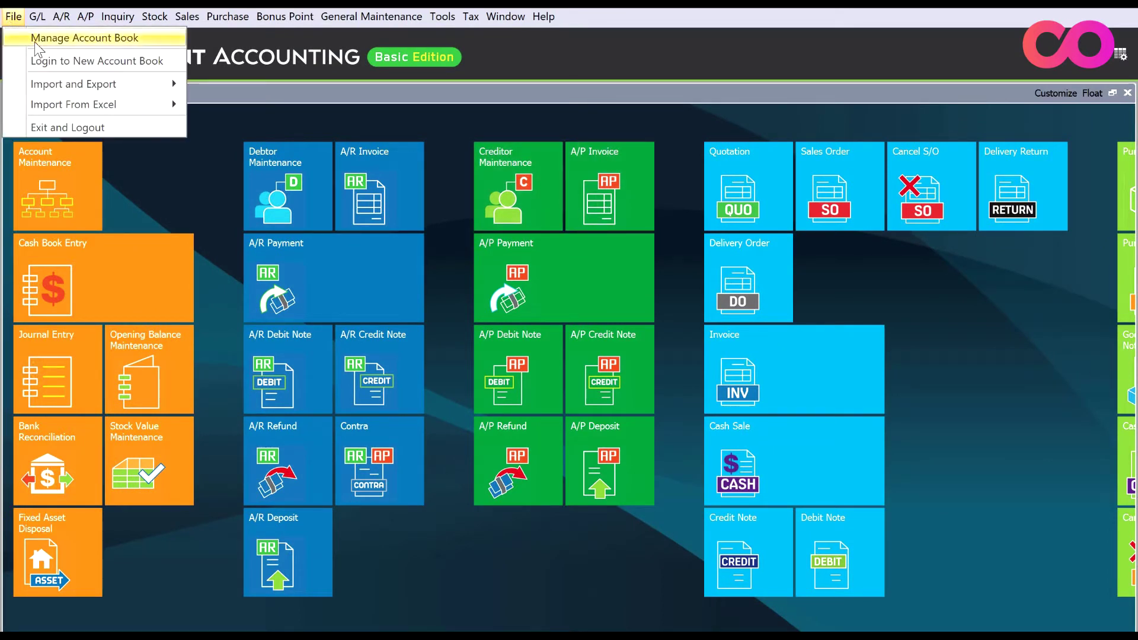
click(97, 61)
click(519, 353)
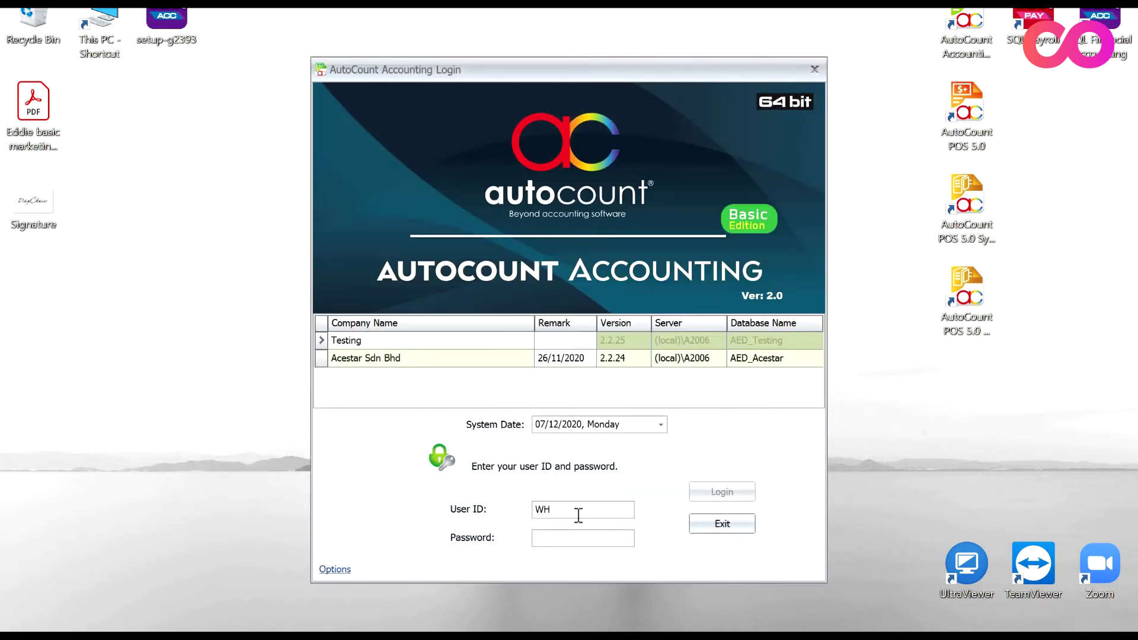
text(*)
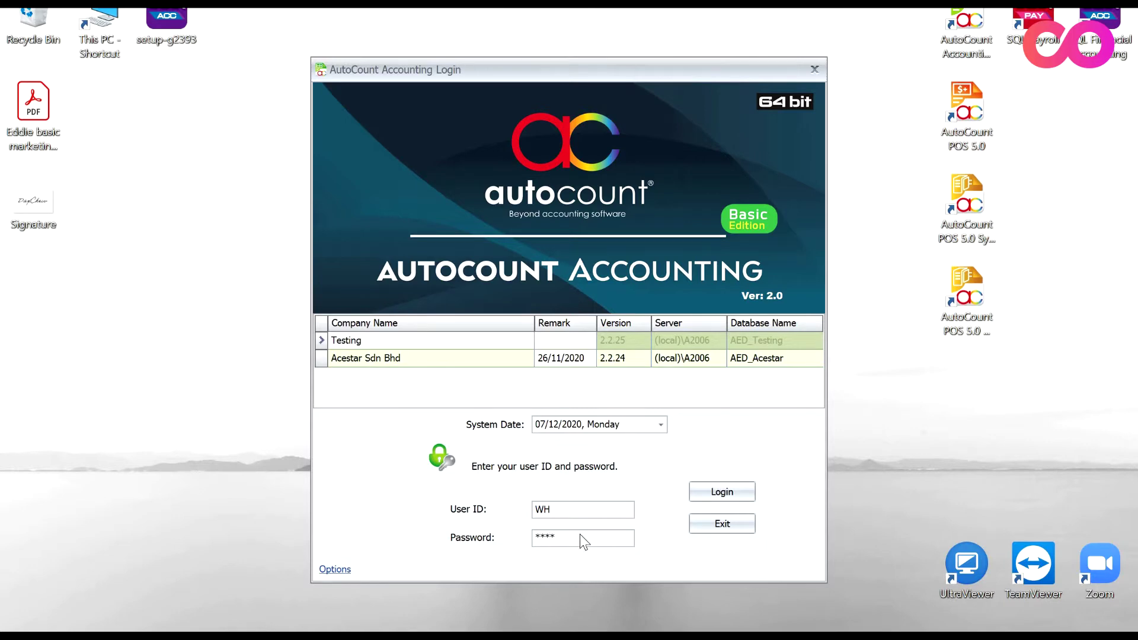
key(Return)
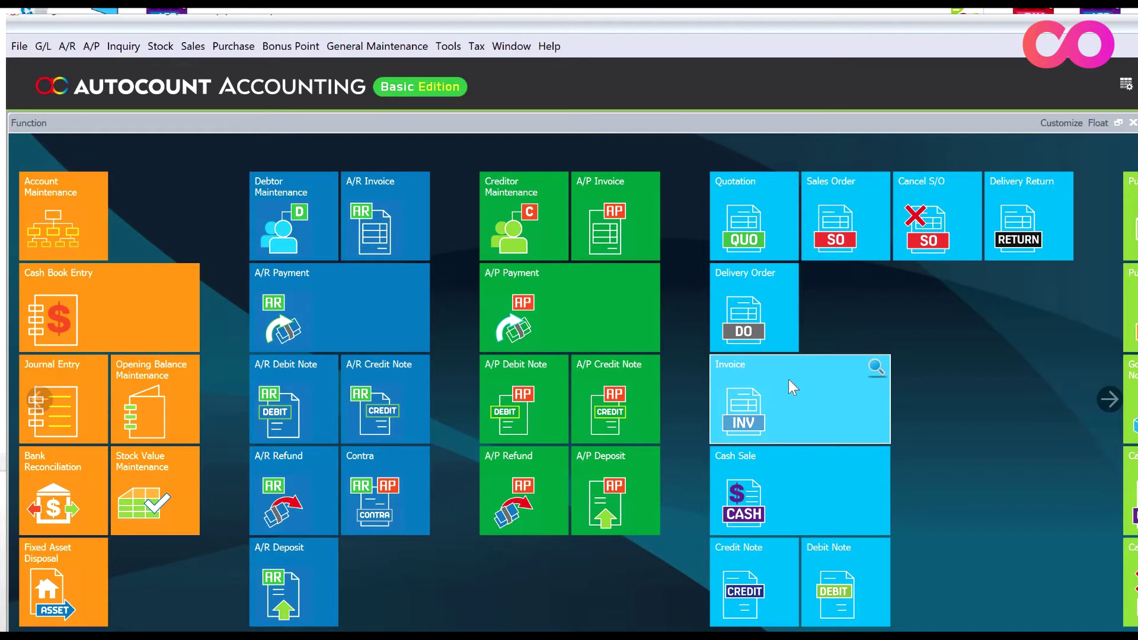
- Create a new sales invoice for the debtor Customer A
click(788, 378)
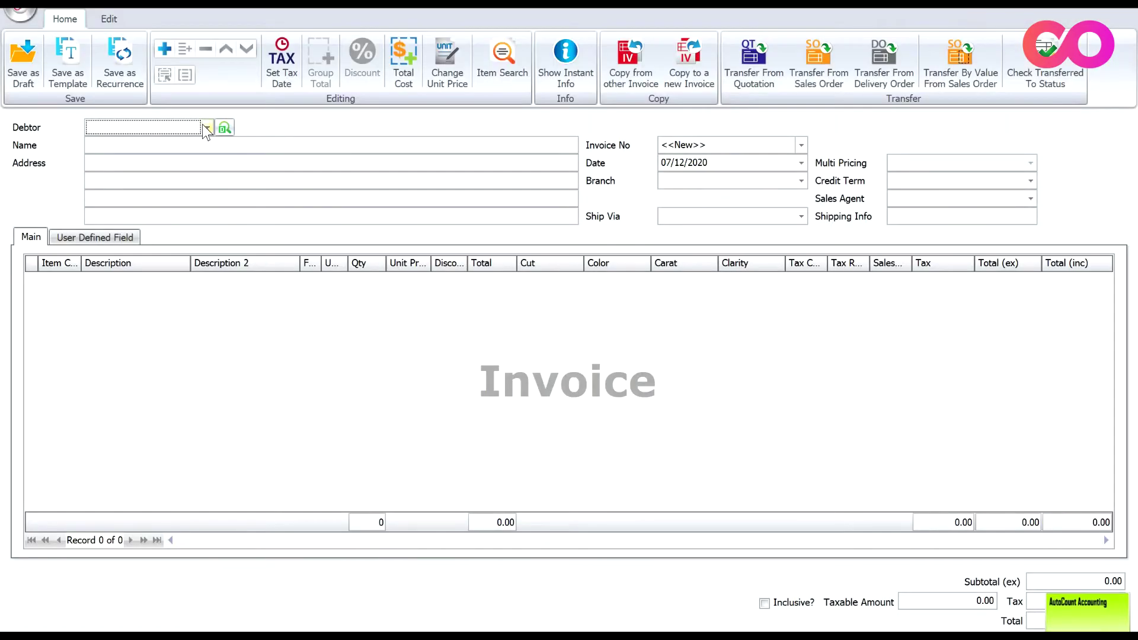
click(204, 127)
click(157, 228)
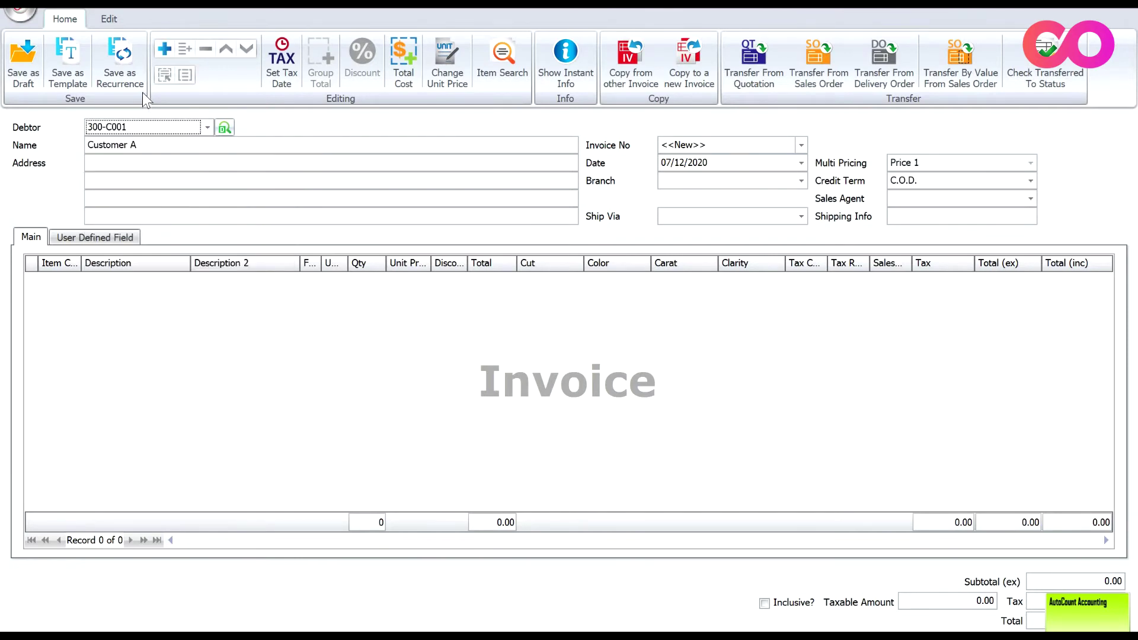
- Add a Panadol line to the invoice with quantity 2 and unit price 22
click(165, 50)
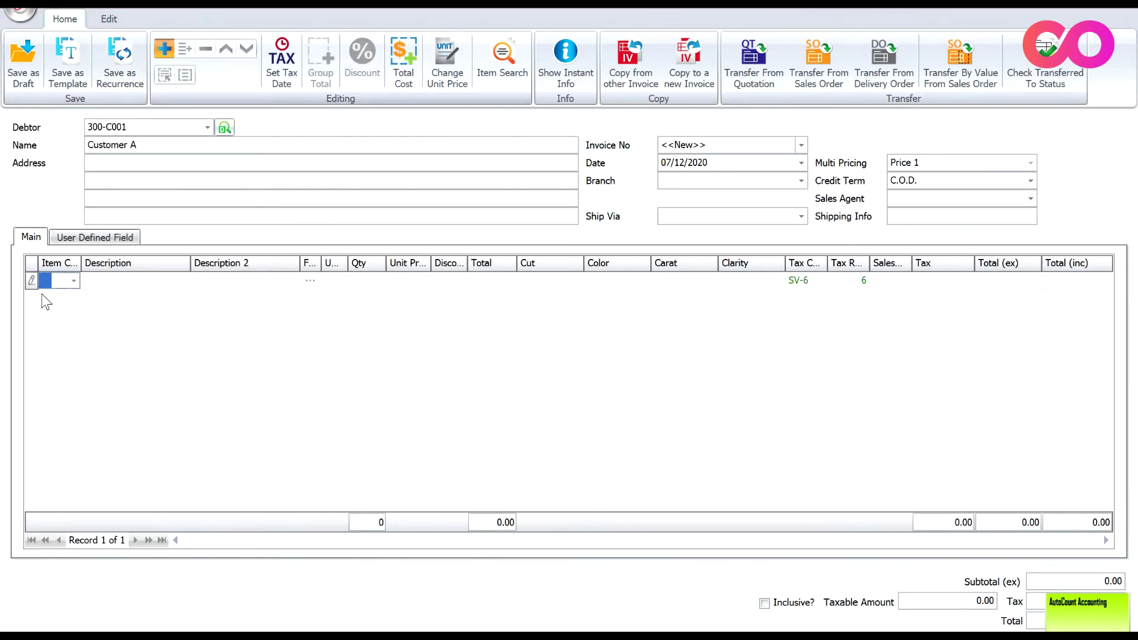
click(74, 281)
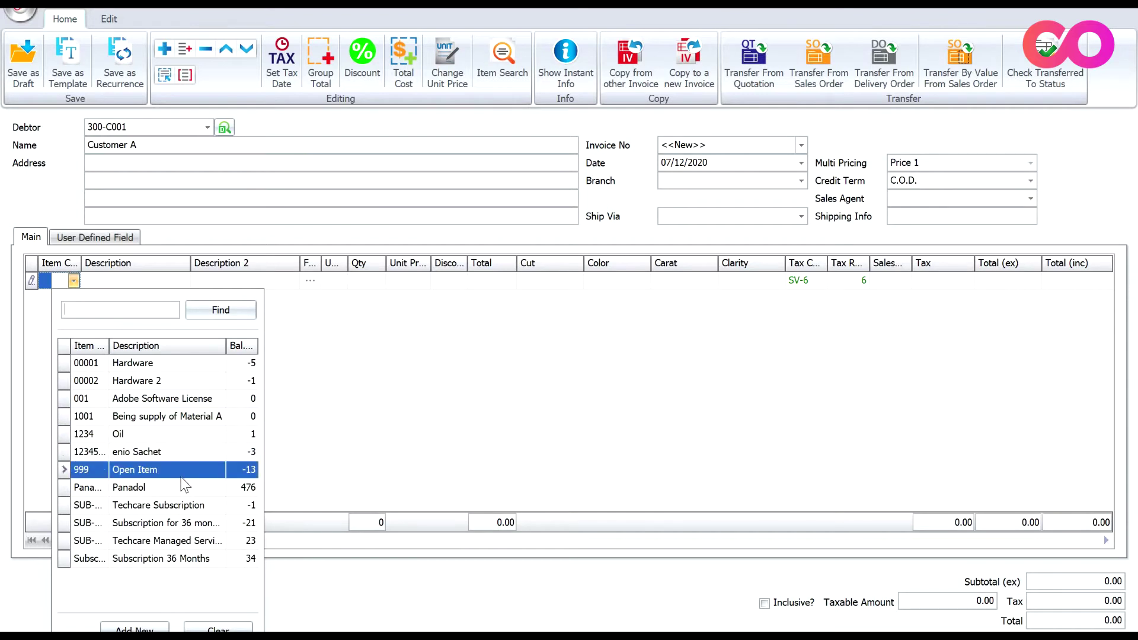
click(182, 486)
click(374, 281)
text(2)
click(409, 282)
text(22)
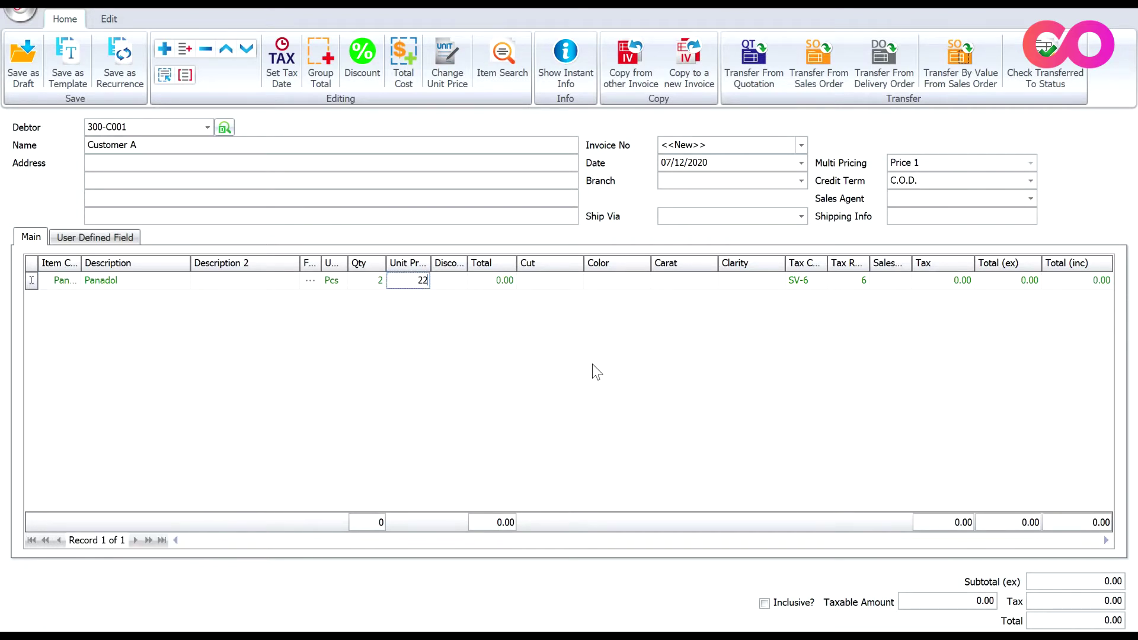
key(Tab)
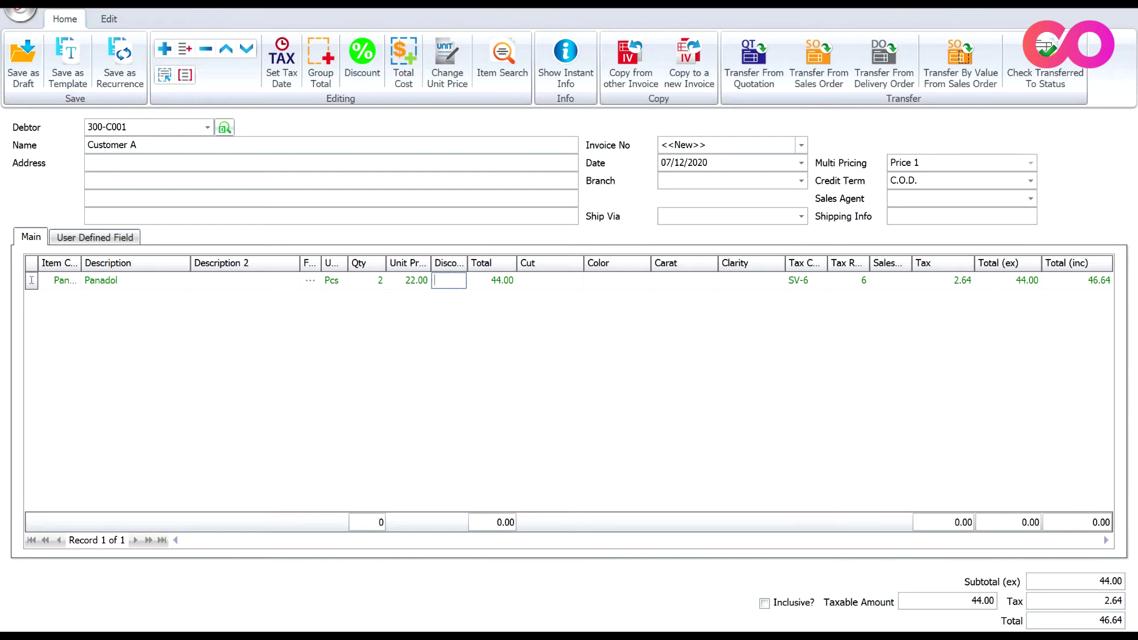
key(Return)
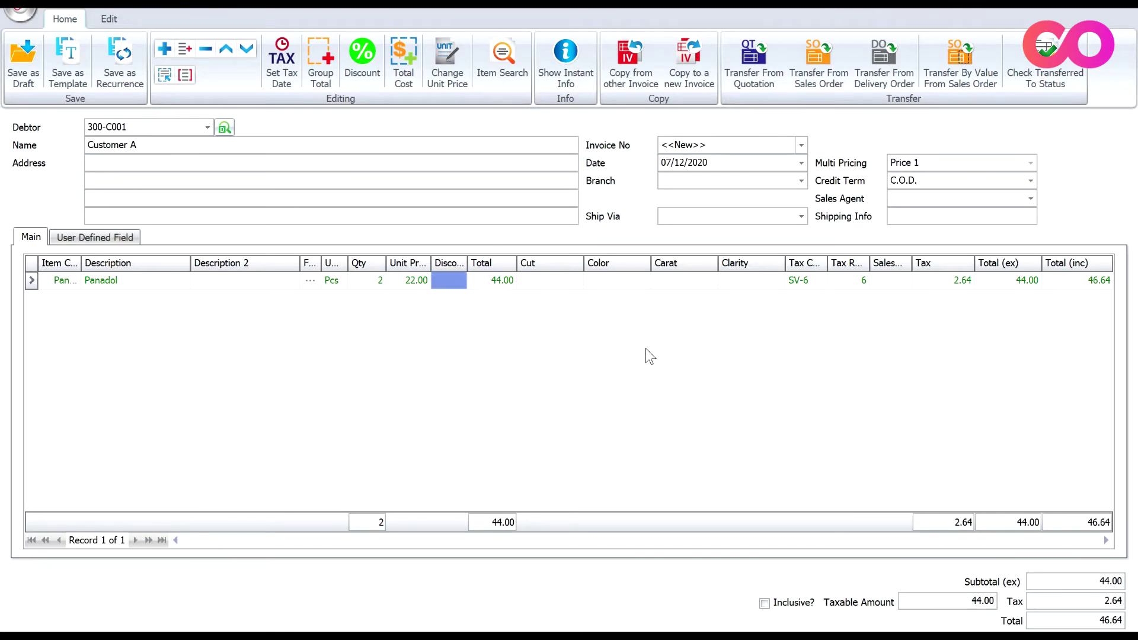
- Save the invoice, preview it with the Full Tax Invoice report, check its Authorised Signature area and close the preview
key(ctrl+s)
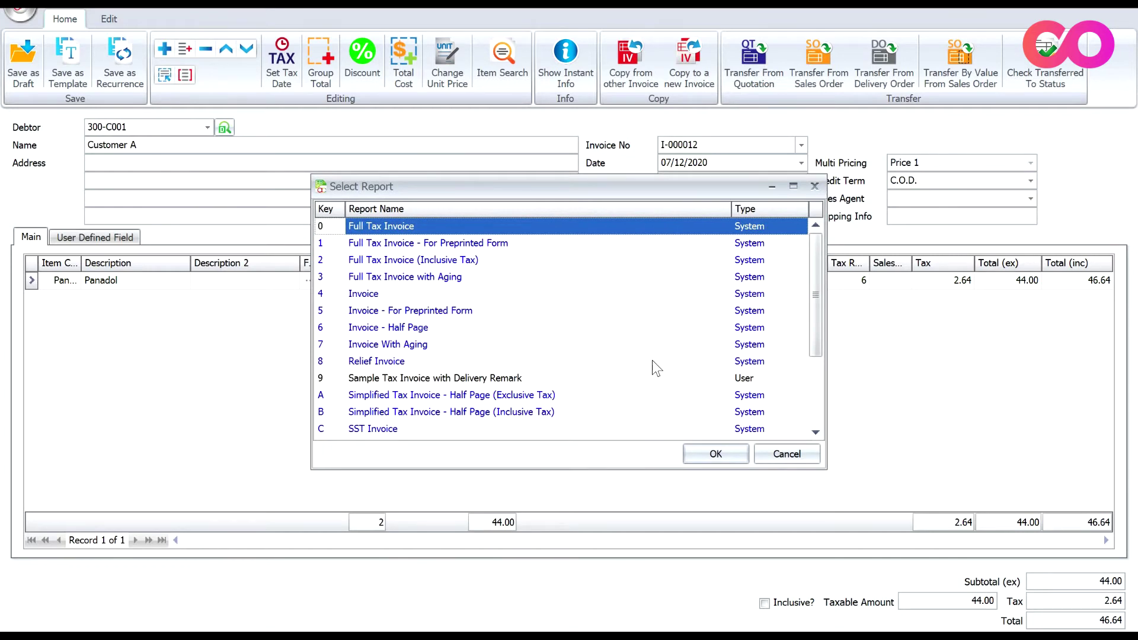
click(699, 451)
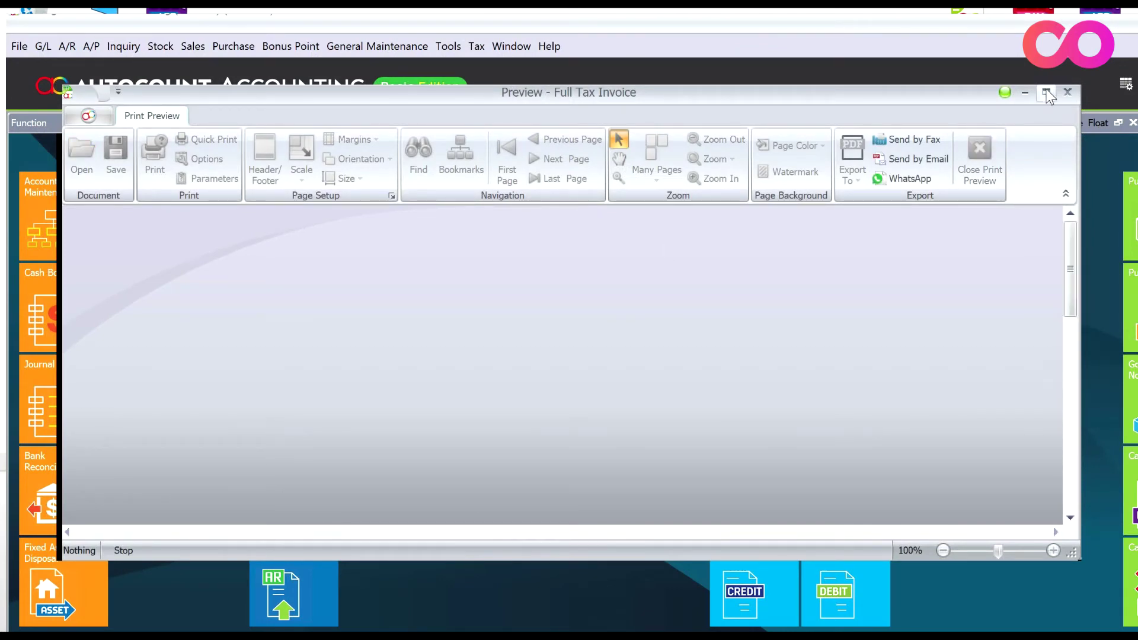
click(1046, 92)
scroll(596, 367, down, 5)
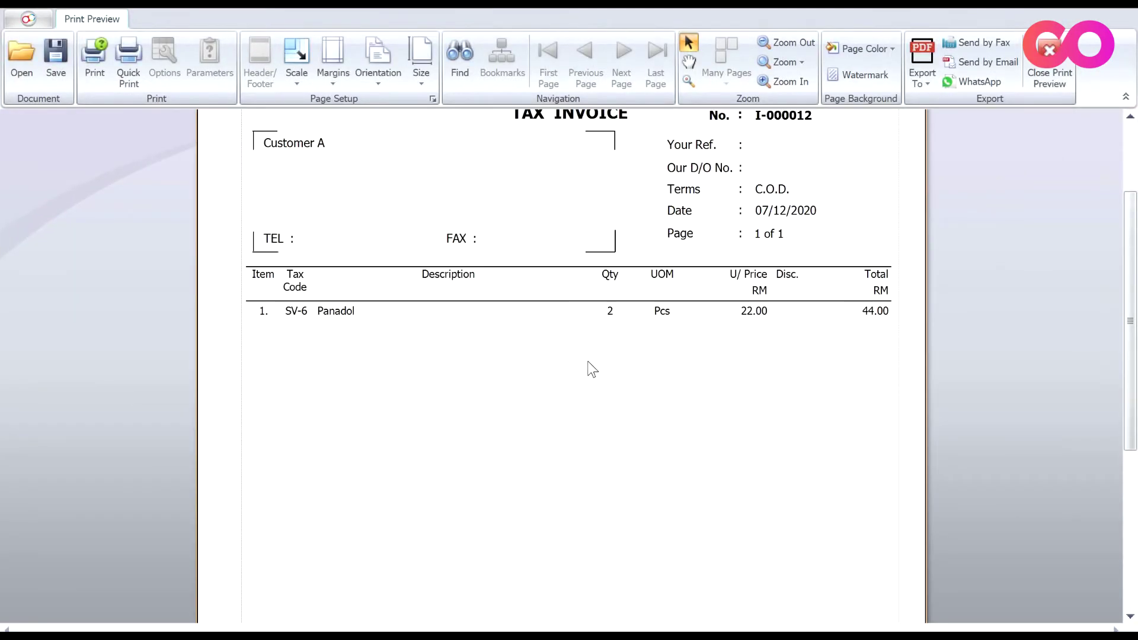
scroll(586, 368, down, 5)
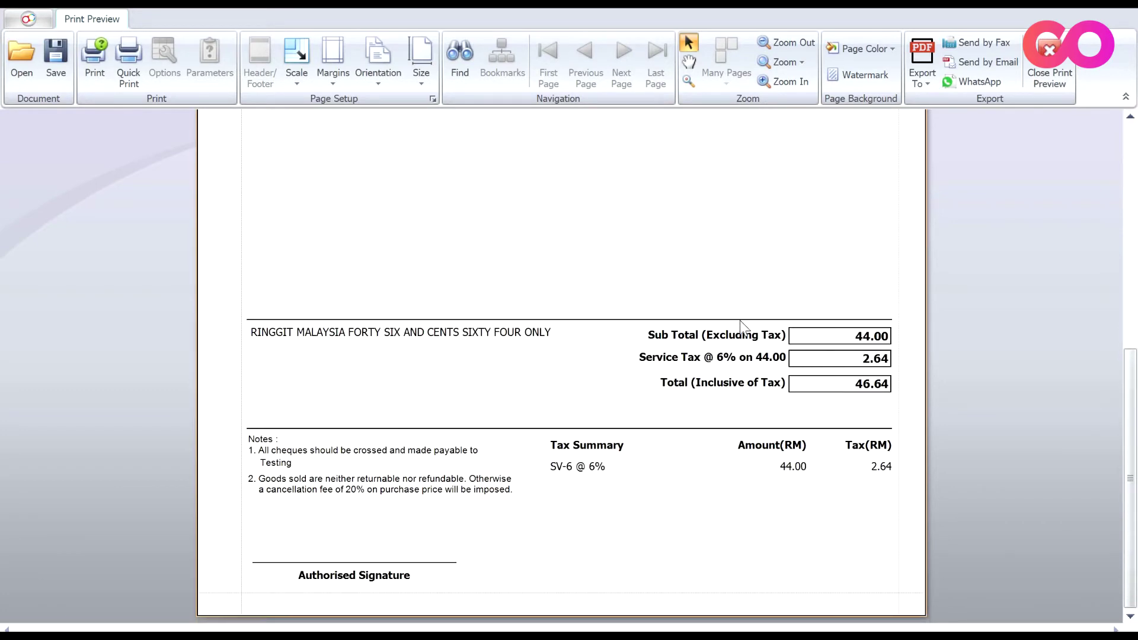
click(1053, 64)
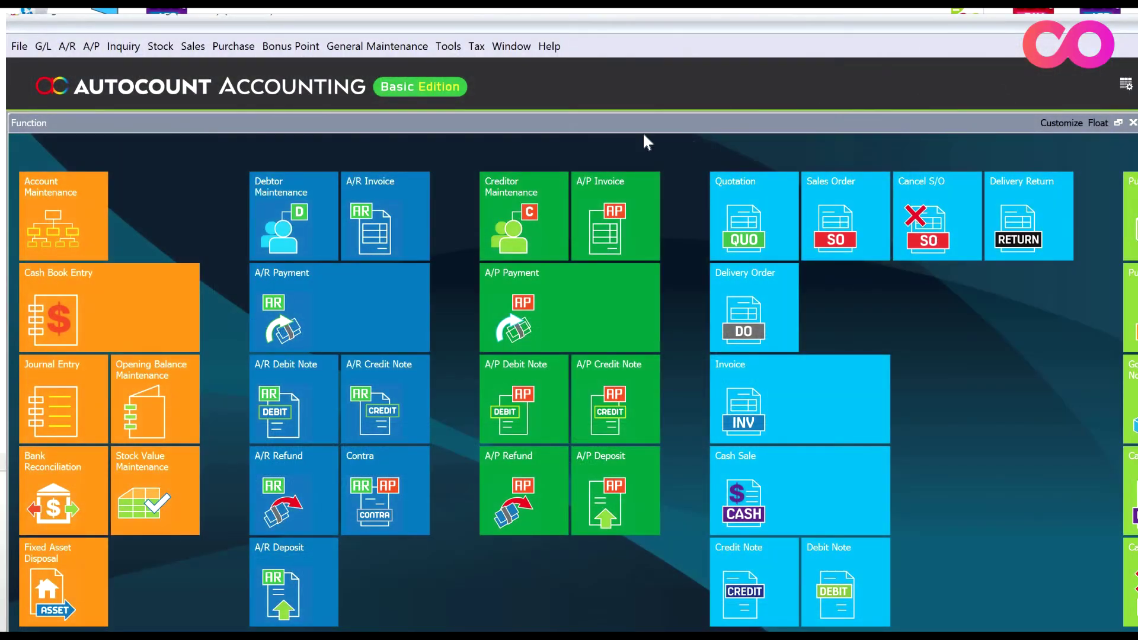
- Open the Full Tax Invoice document style report from the invoice list in the report designer
click(804, 384)
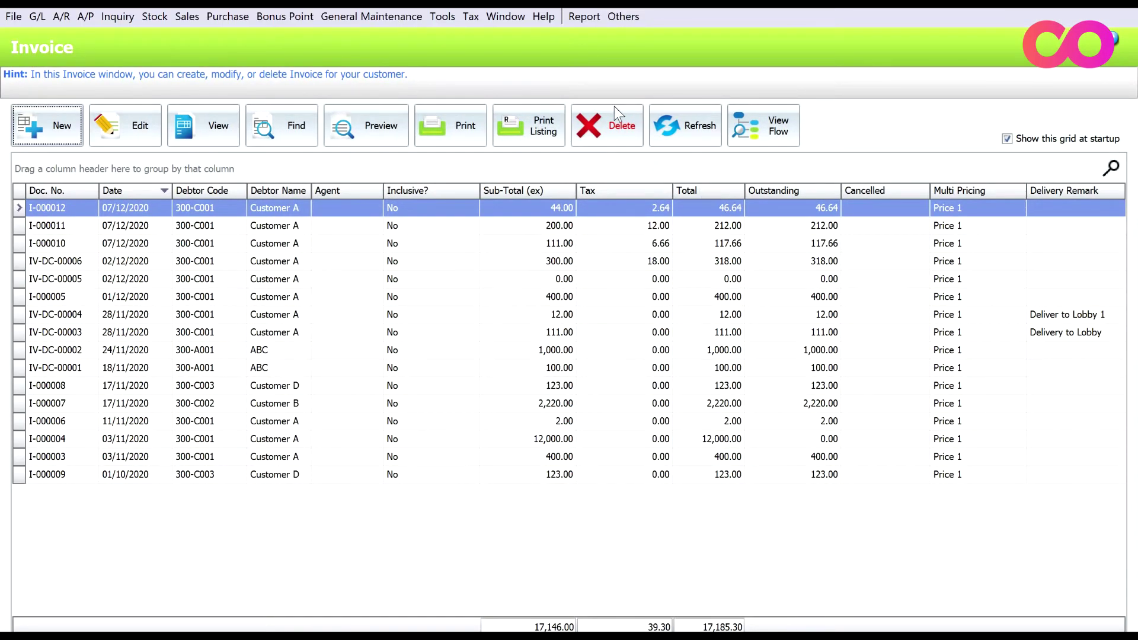
click(582, 16)
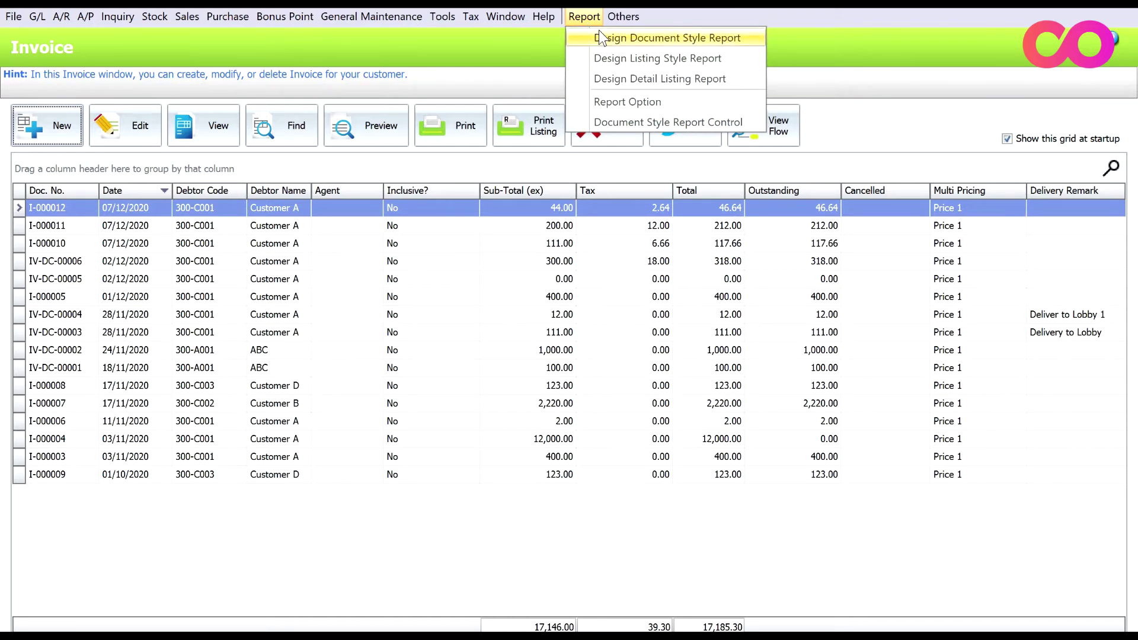
click(600, 37)
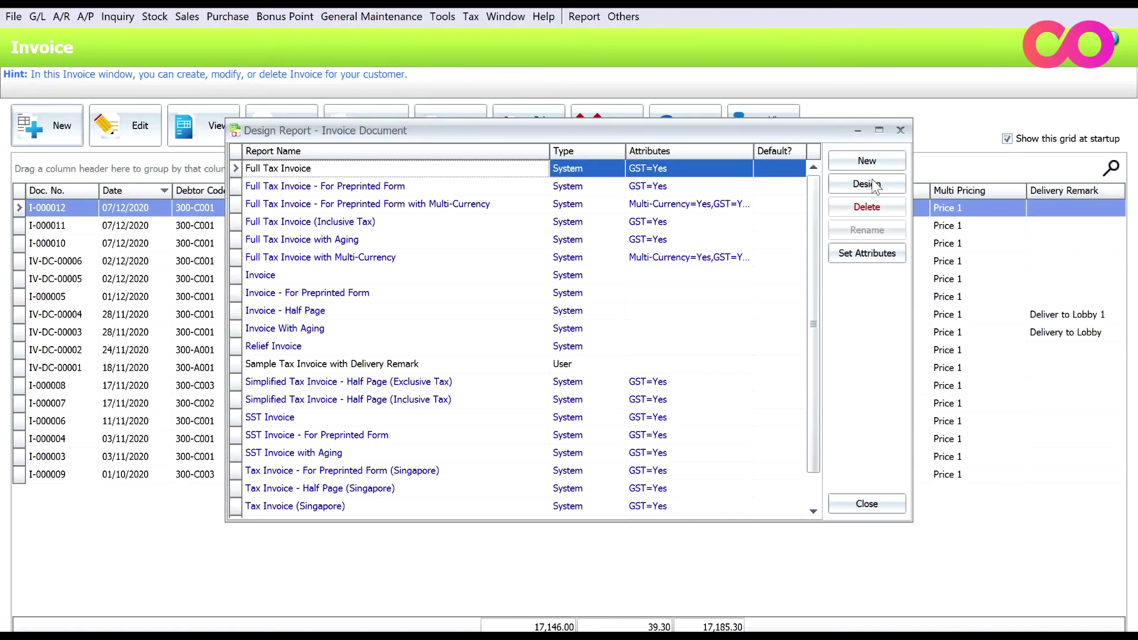
click(874, 189)
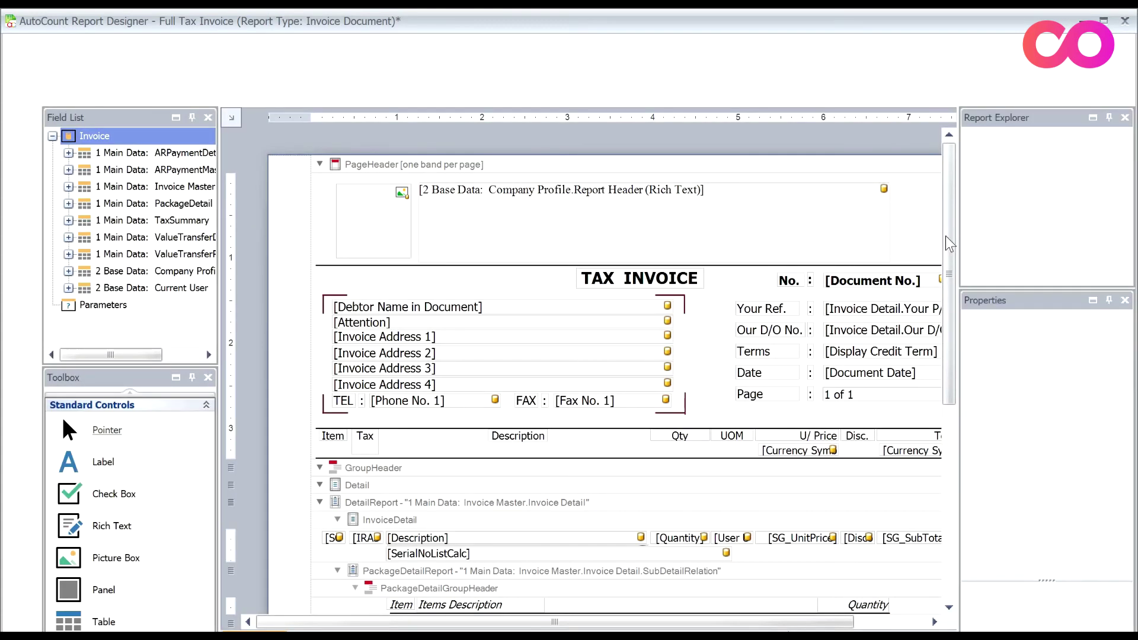
- Place the Current User data's Signature field just above the Authorised Signature line in the detail report group footer
scroll(946, 302, down, 1)
scroll(946, 302, down, 7)
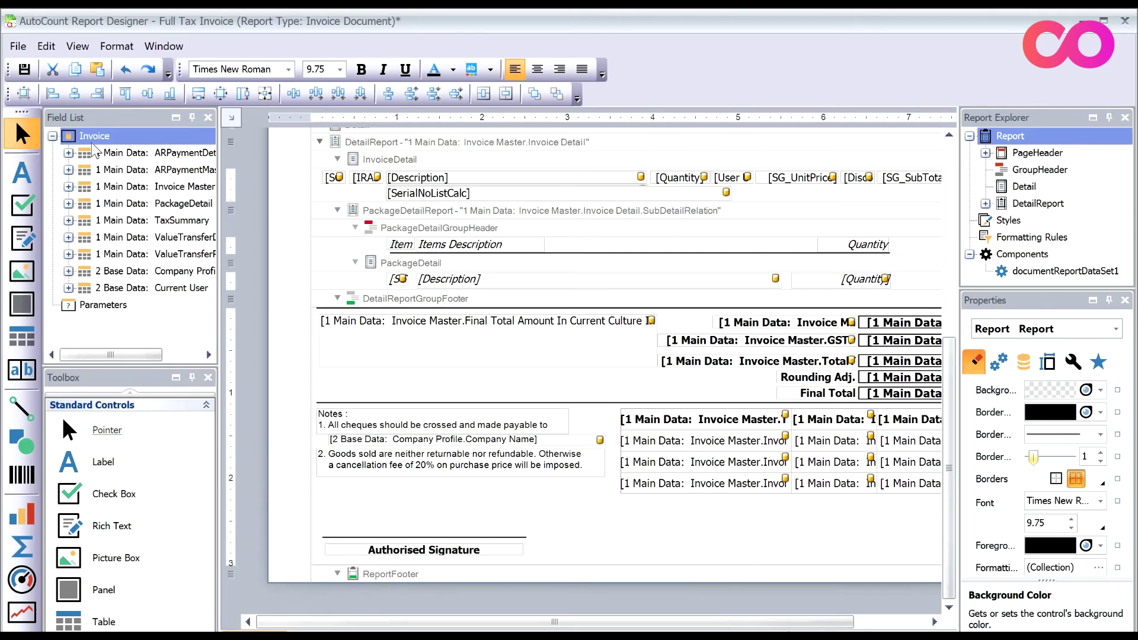
click(69, 288)
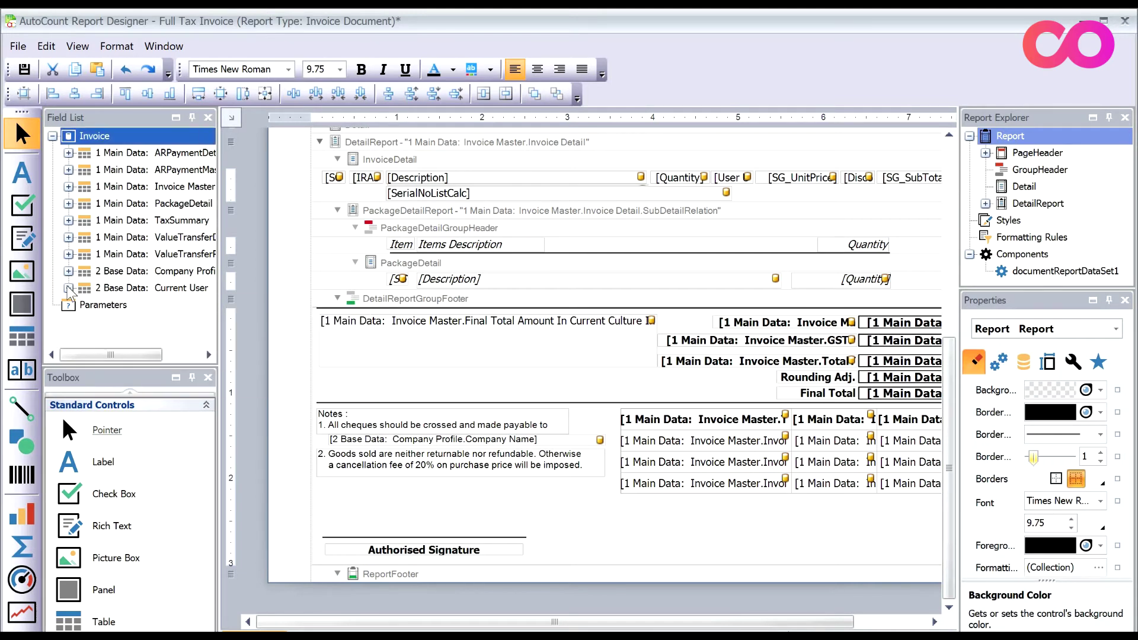
scroll(127, 301, down, 2)
click(131, 293)
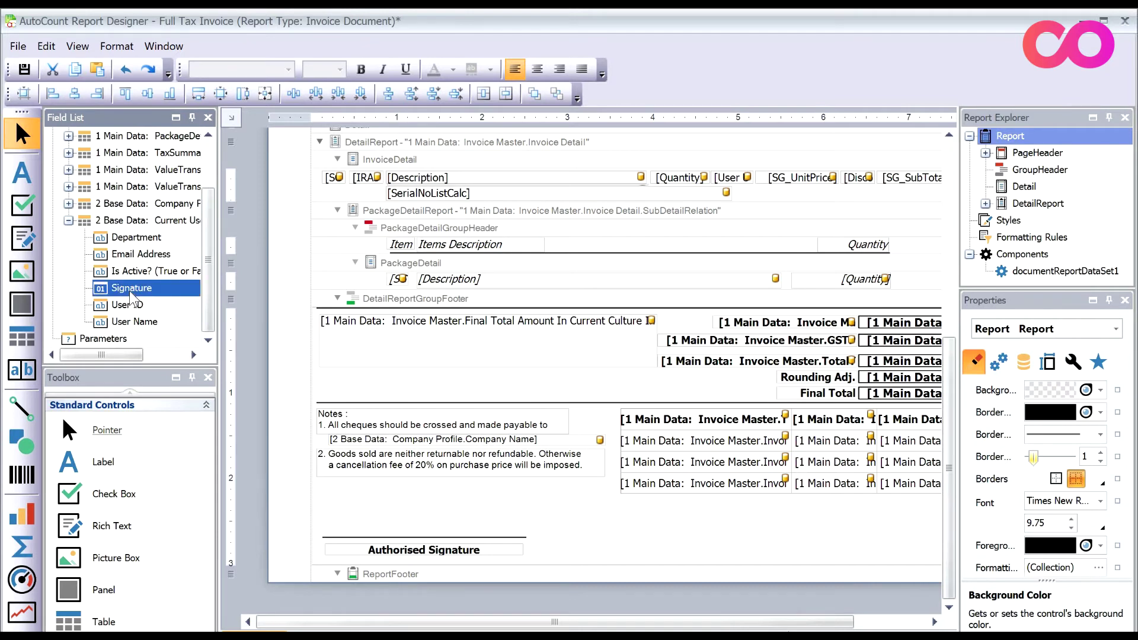
mouse_move(131, 295)
mouse_down()
mouse_move(211, 301)
mouse_move(363, 459)
mouse_move(362, 500)
mouse_move(511, 540)
mouse_up()
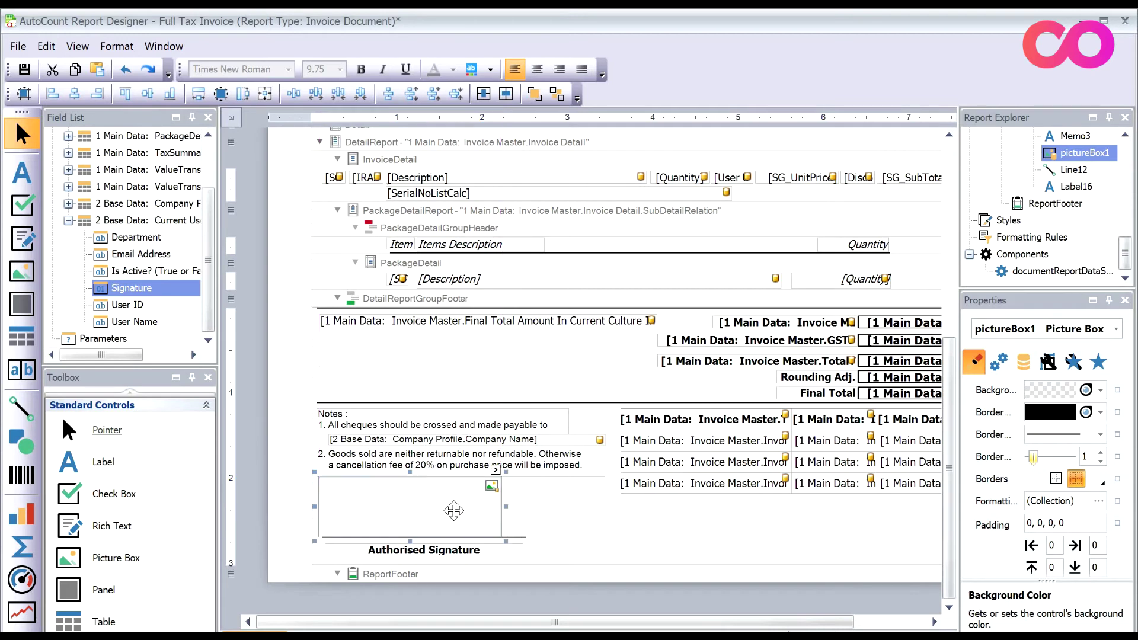
- Save the modified report as a new report named "Full Tax Invoice with Signature" and close the designer and the report list
click(23, 69)
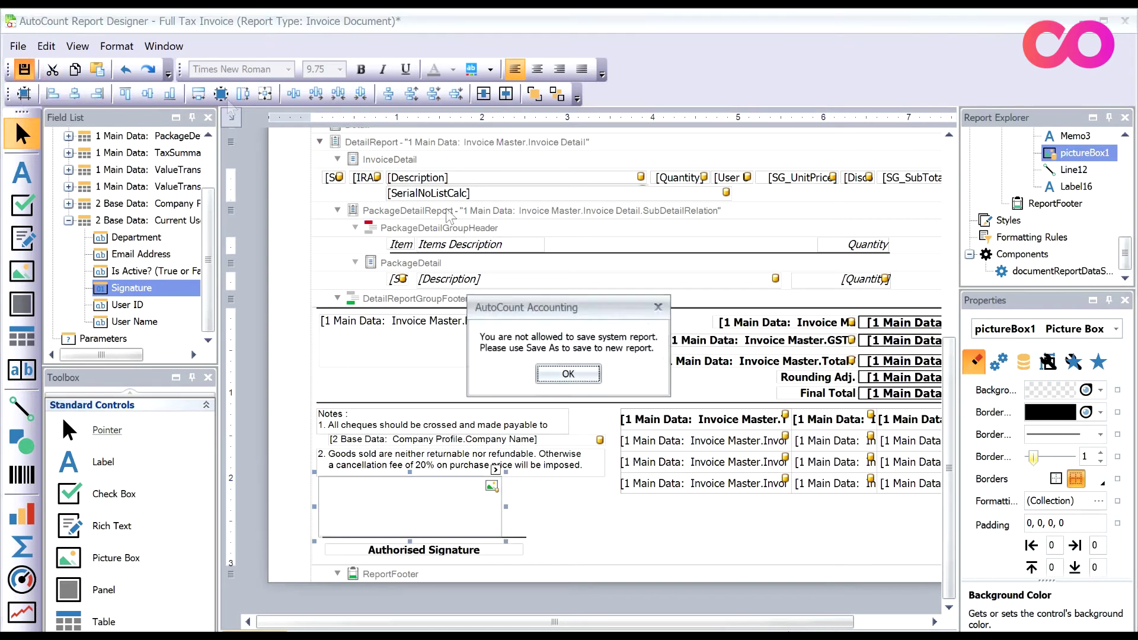
click(590, 373)
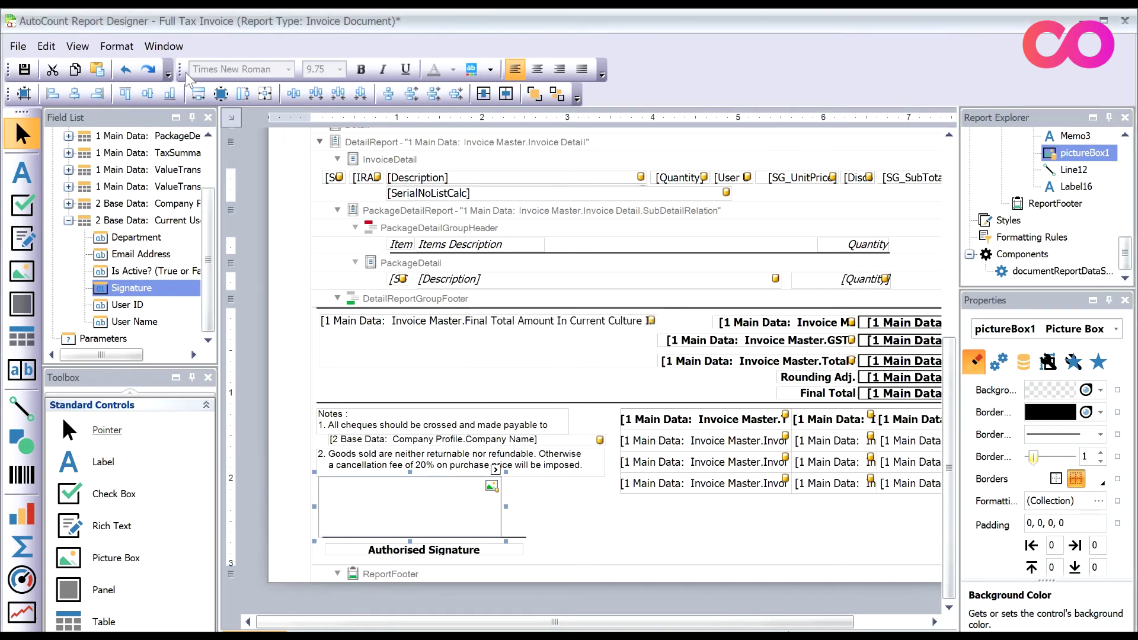
click(18, 50)
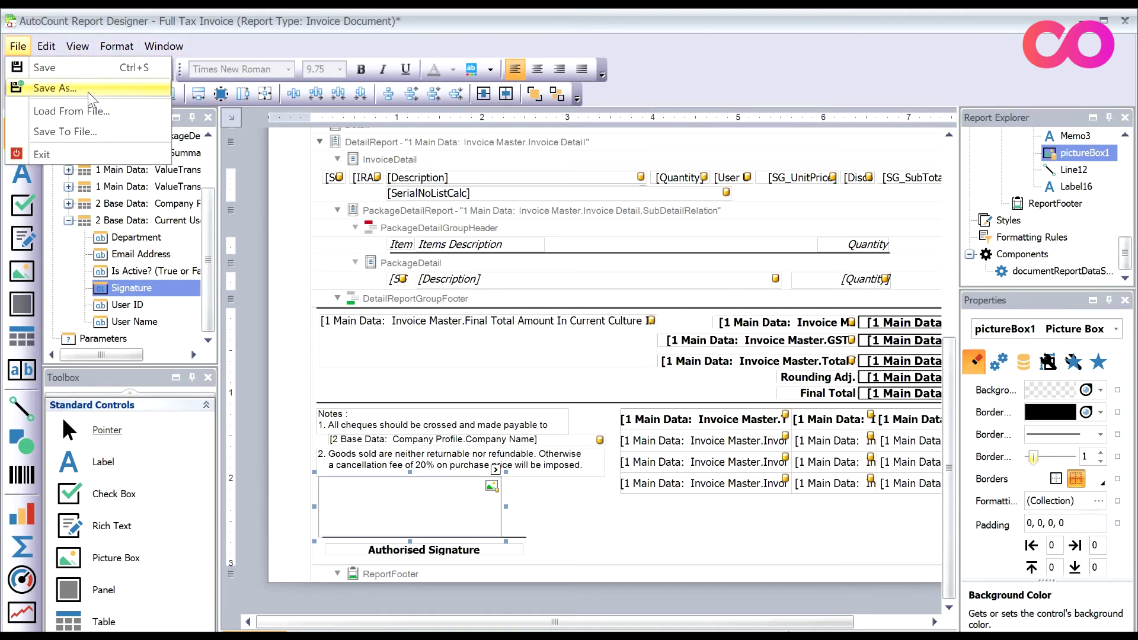
click(87, 89)
click(526, 417)
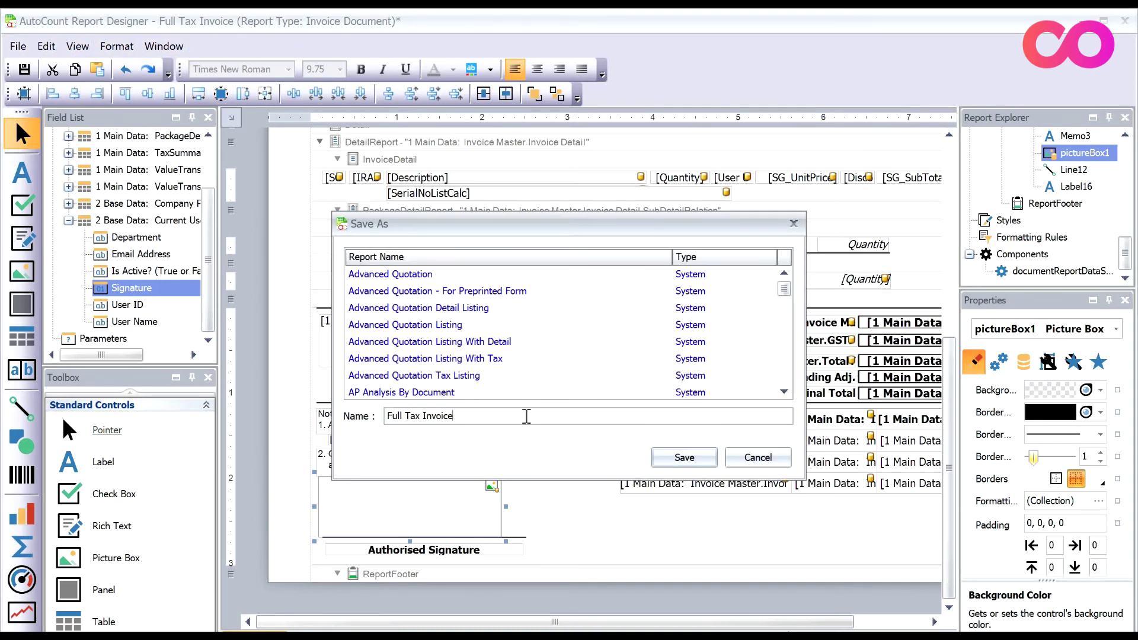
text(with )
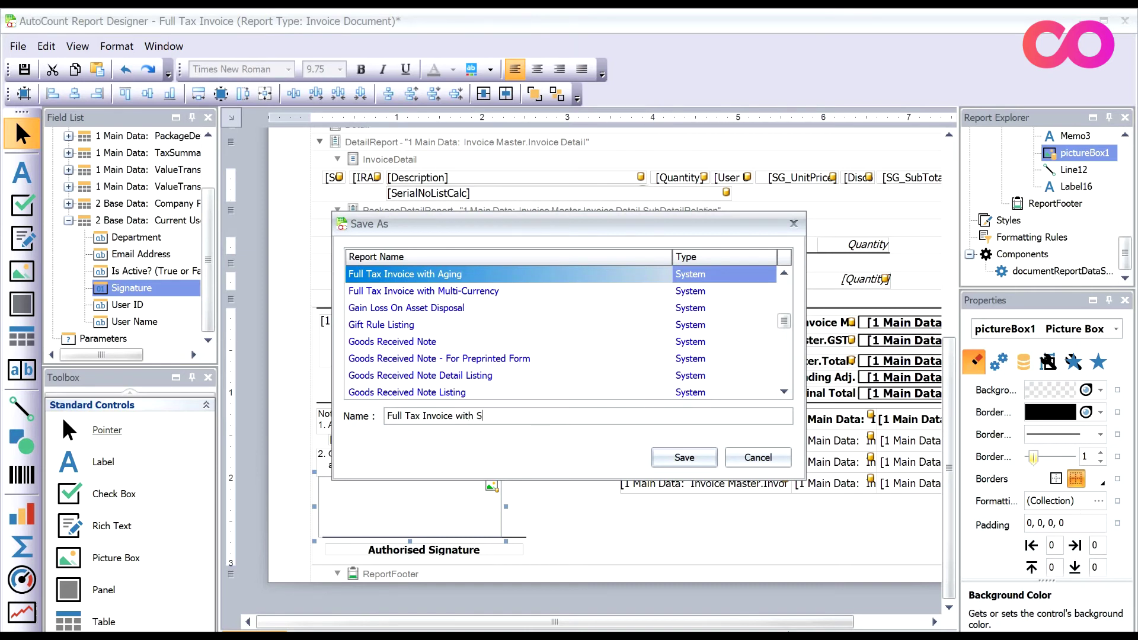
text(Signature)
key(Return)
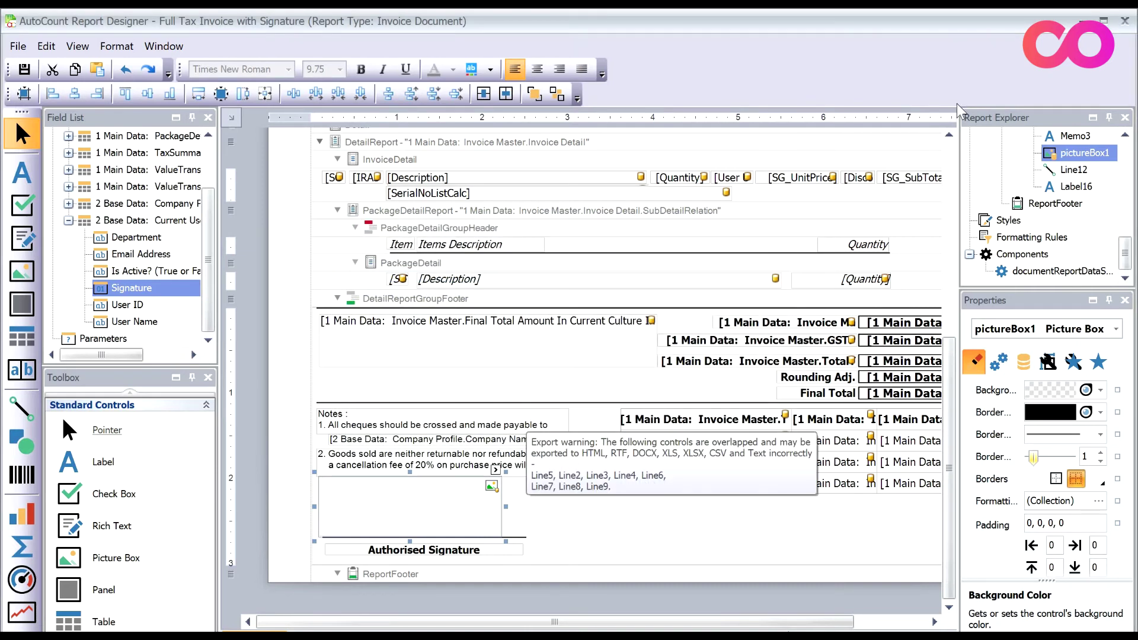
click(1124, 21)
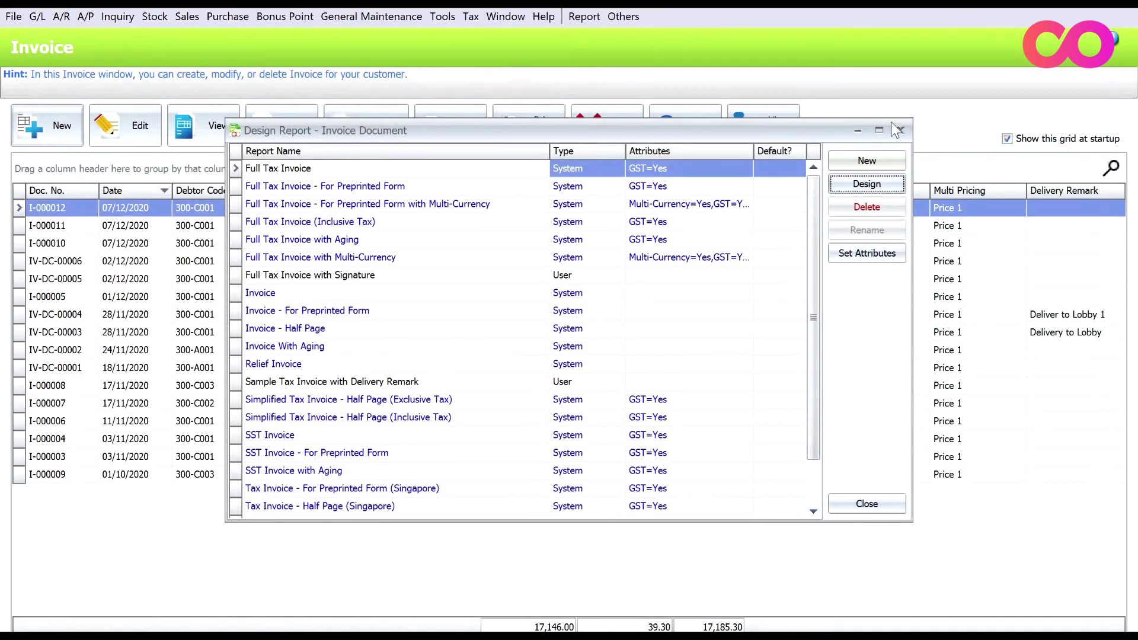
click(897, 130)
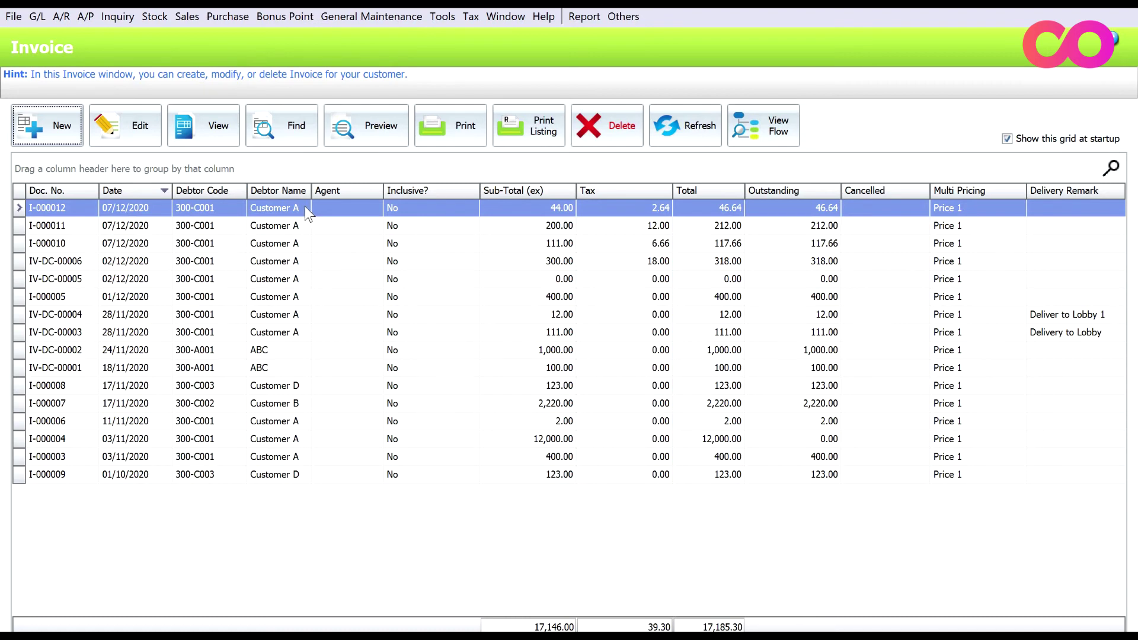
- Preview the newest invoice with the "Full Tax Invoice with Signature" report and check the signature area at the end of the page
click(354, 134)
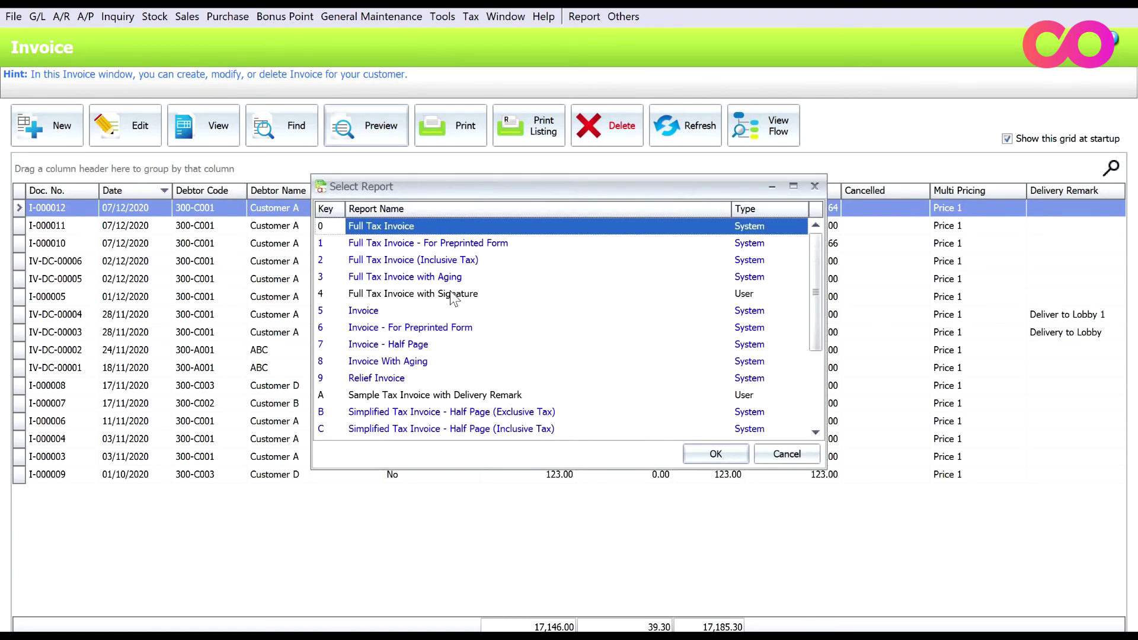
click(454, 296)
click(712, 455)
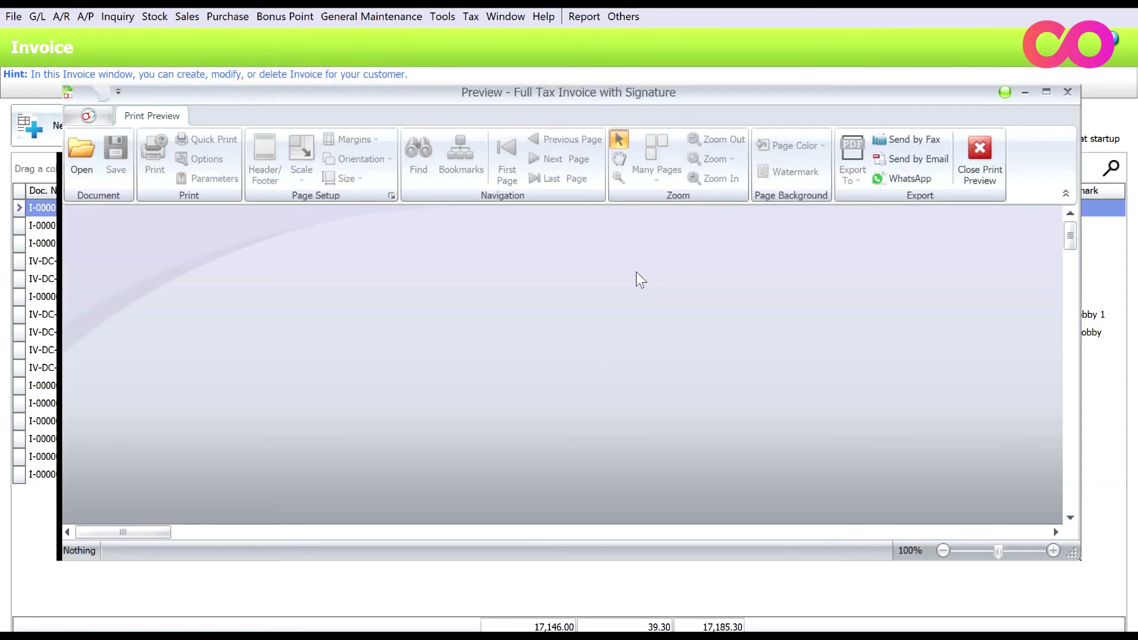
scroll(589, 244, down, 4)
scroll(569, 288, down, 3)
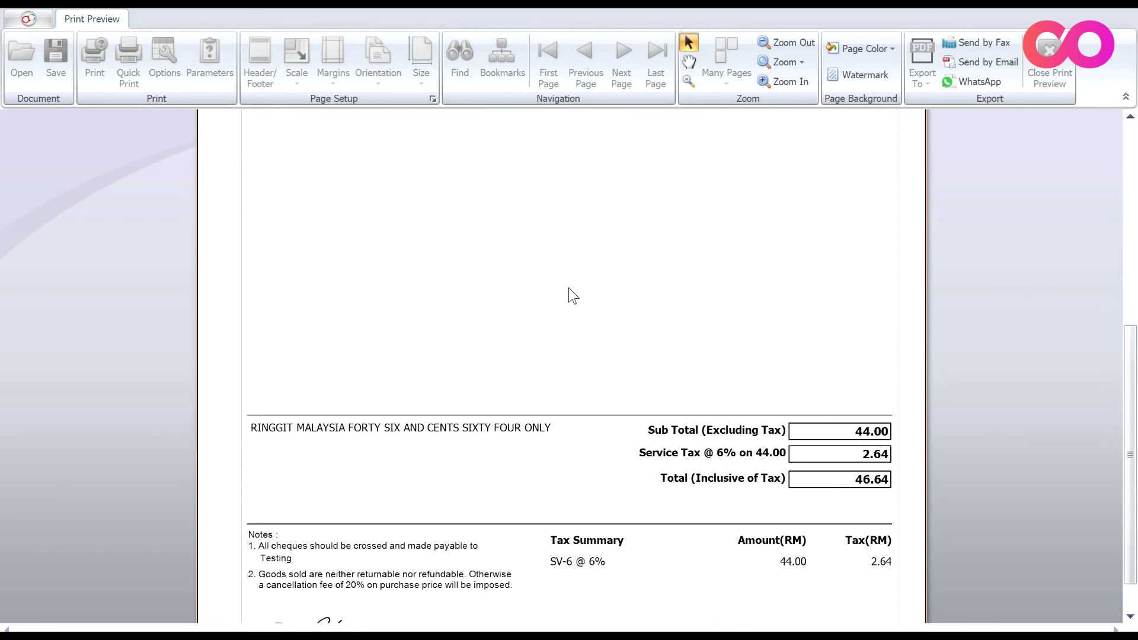